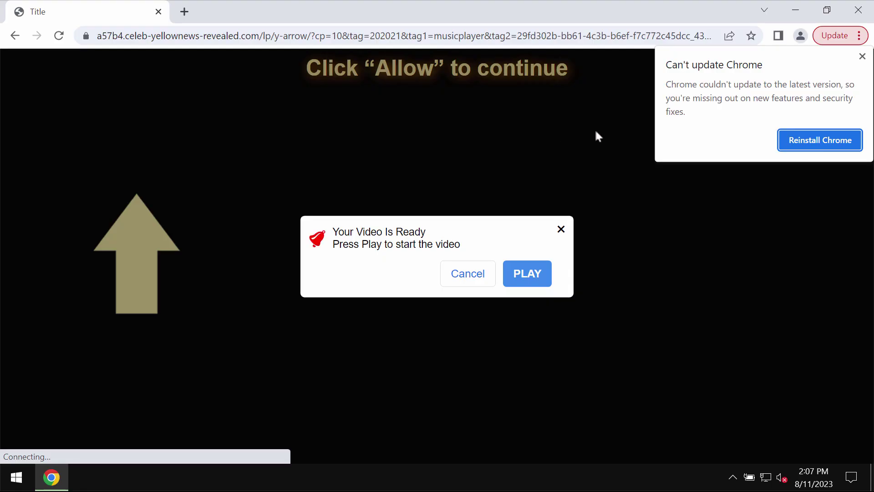
Dismiss the 'Can't update Chrome' warning and allow notifications from the yellownews site.
click(862, 58)
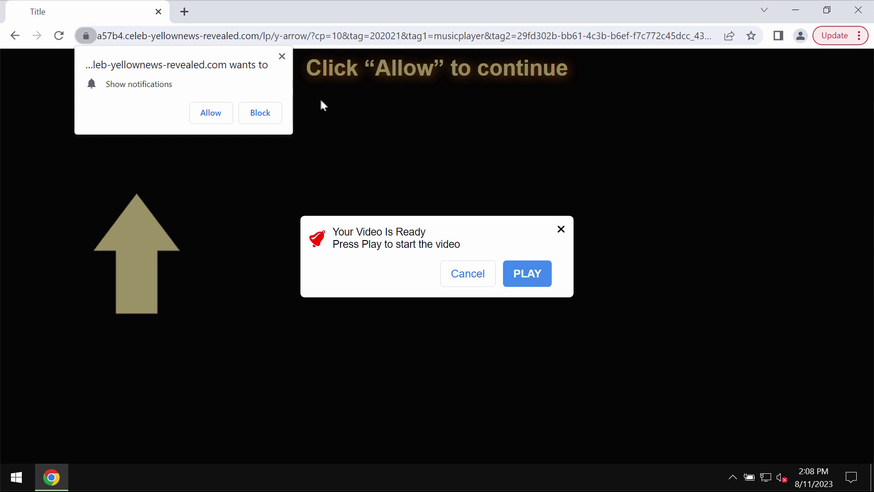
click(225, 120)
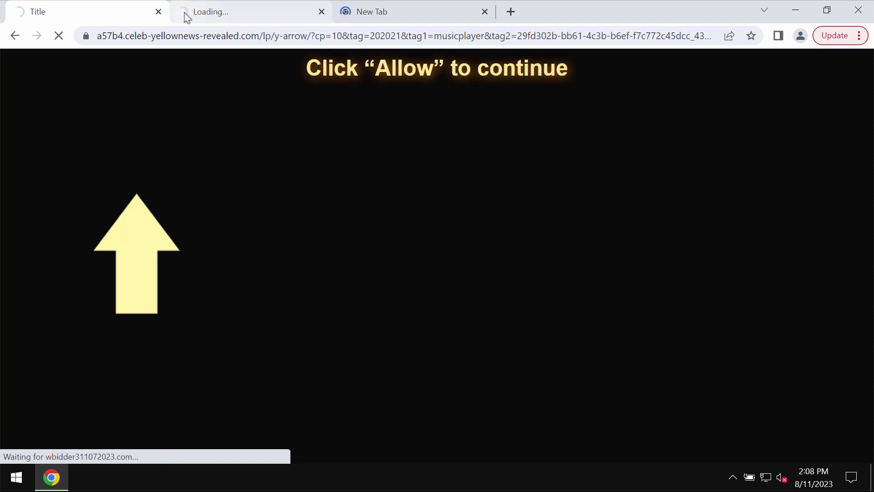
Close the 'RECOMMENDED FOR YOU' and 'Title' spam tabs.
click(384, 16)
click(322, 12)
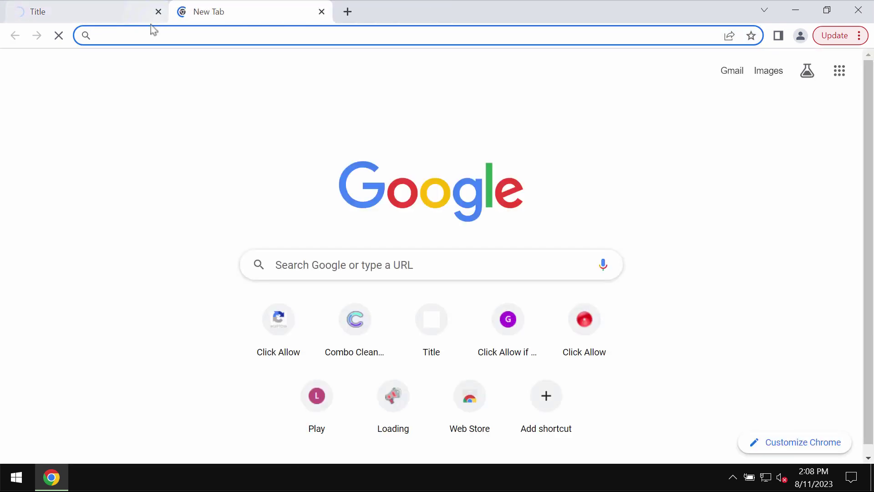
click(159, 12)
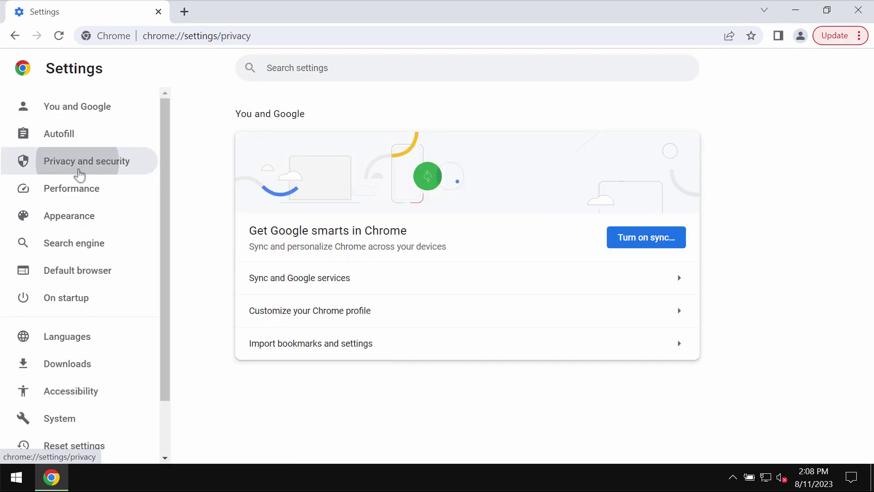
Go to Privacy and security > Site settings > Notifications to show the allowed sites.
click(80, 160)
scroll(307, 417, down, 3)
click(306, 407)
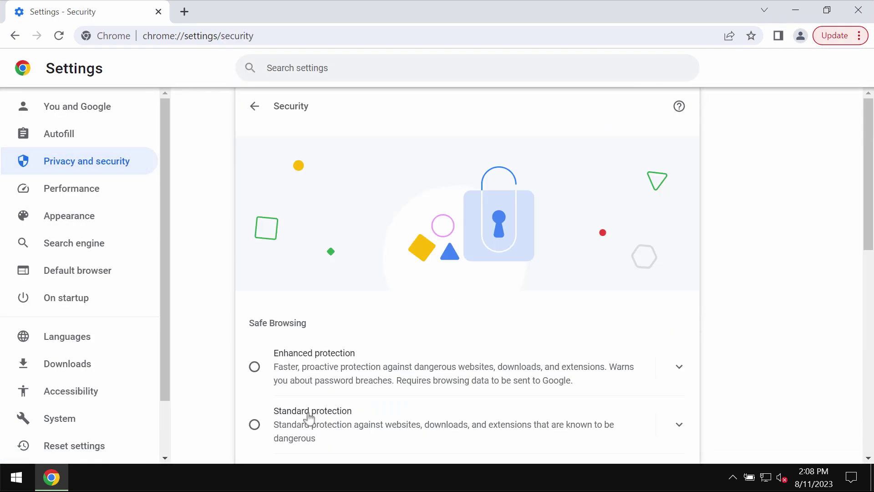
click(251, 107)
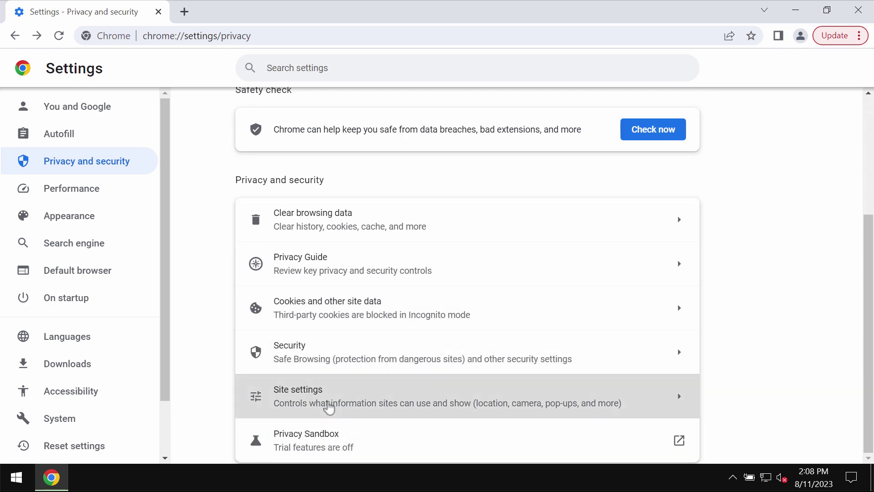
click(332, 401)
scroll(341, 403, down, 7)
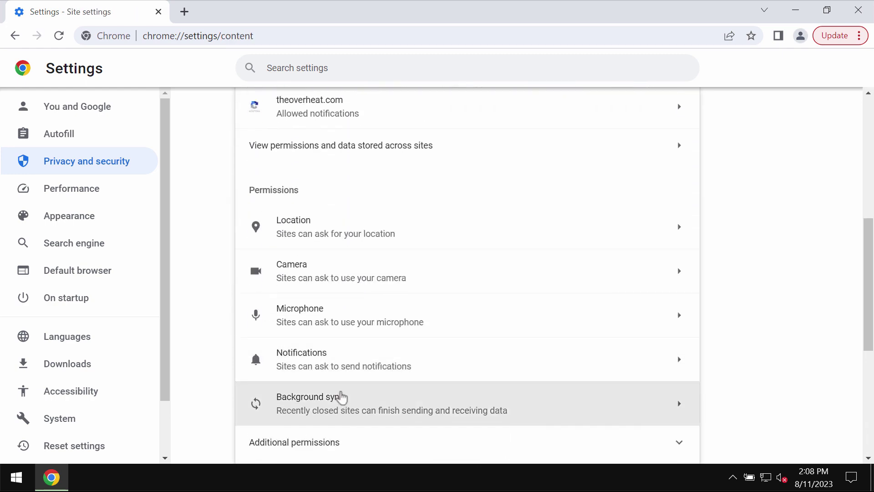
click(347, 364)
scroll(478, 318, down, 10)
scroll(509, 307, up, 4)
Remove the yellownews site and atinsolutions.com from the allowed notifications list.
click(671, 155)
click(661, 199)
scroll(679, 170, up, 3)
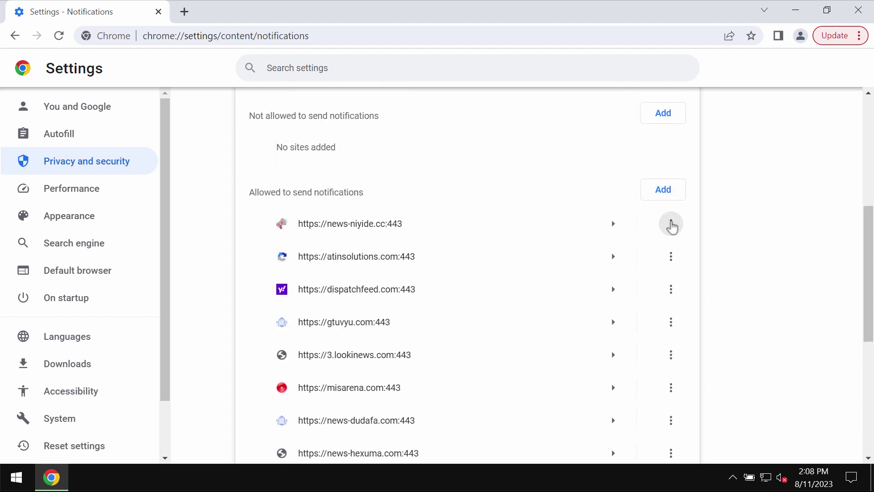
click(671, 224)
key(Escape)
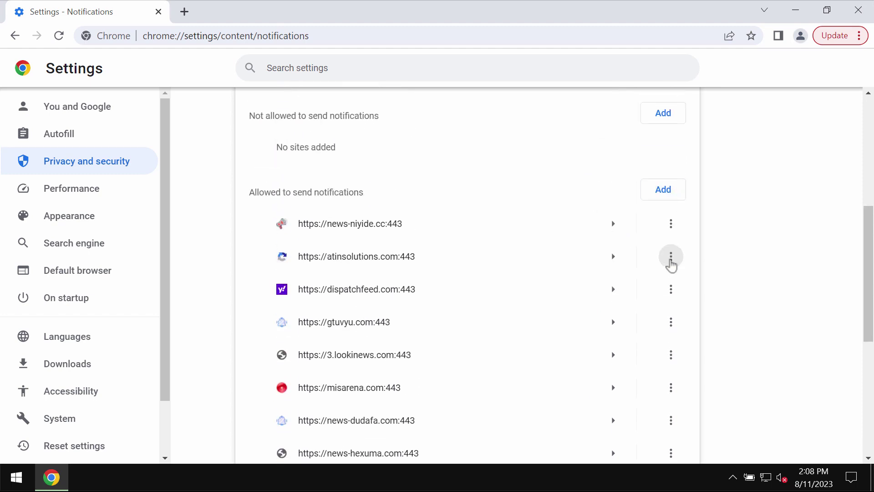
click(671, 257)
click(651, 305)
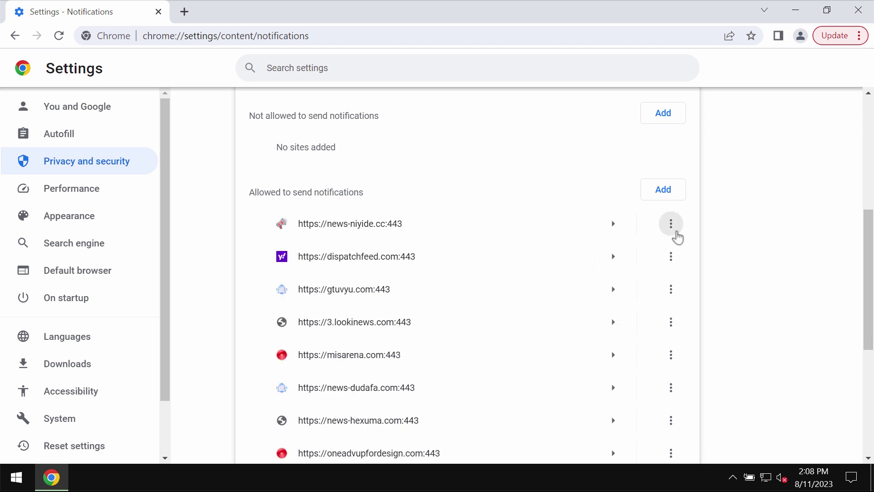
Remove news-niyide.cc, gtuvyu.com and news-hexuma.com, and block misarena.com from notifications.
click(671, 223)
click(656, 272)
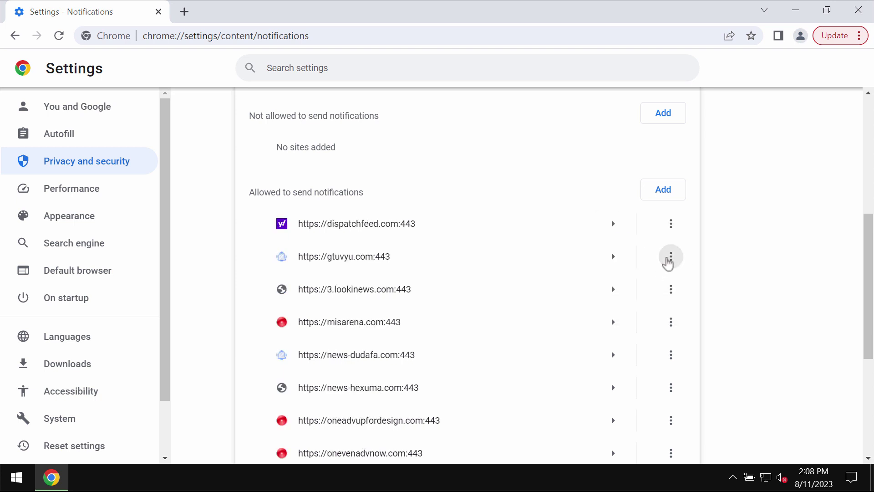
click(671, 257)
click(655, 303)
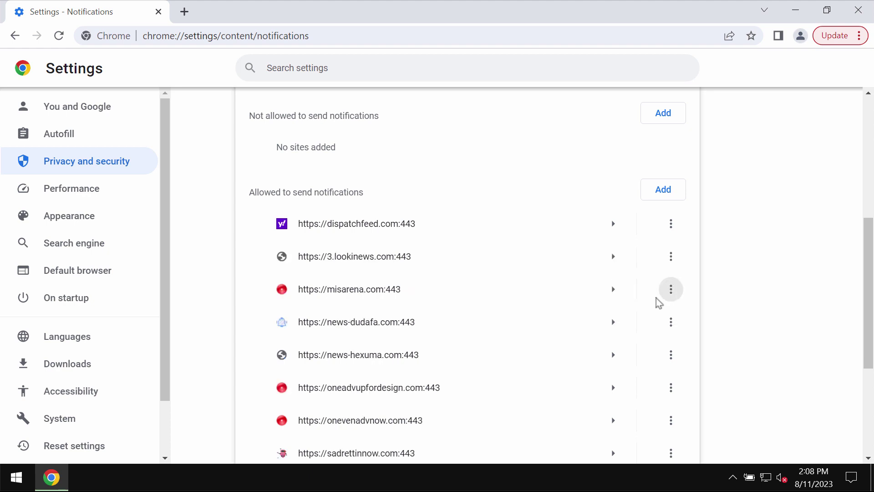
click(671, 289)
click(667, 296)
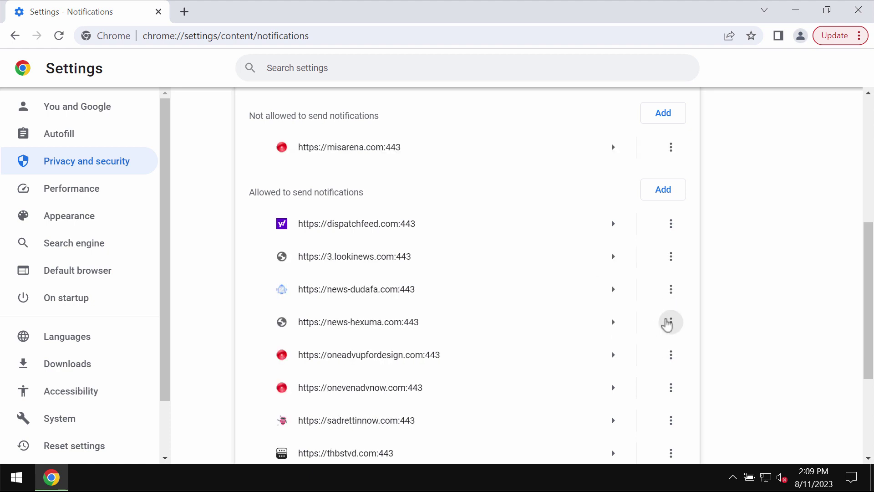
click(667, 324)
click(643, 370)
click(501, 36)
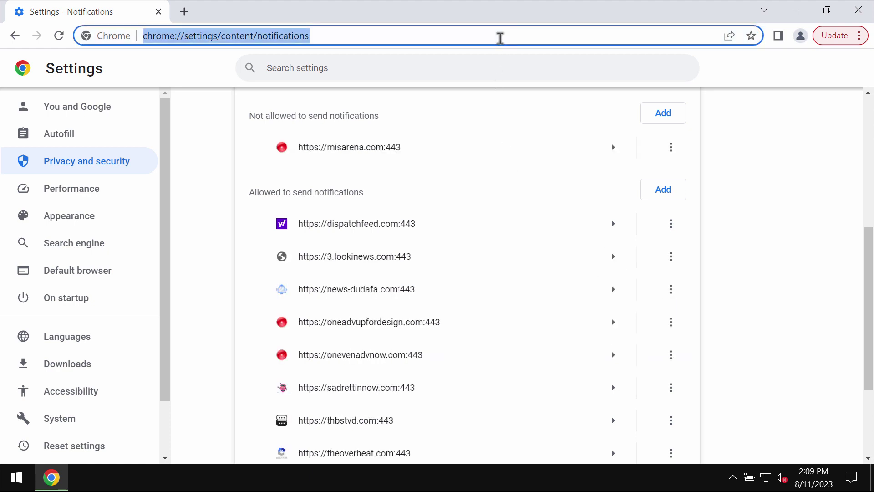
Load combocleaner.com, minimize Chrome, and select the Combo Cleaner desktop shortcut.
text(c)
key(Return)
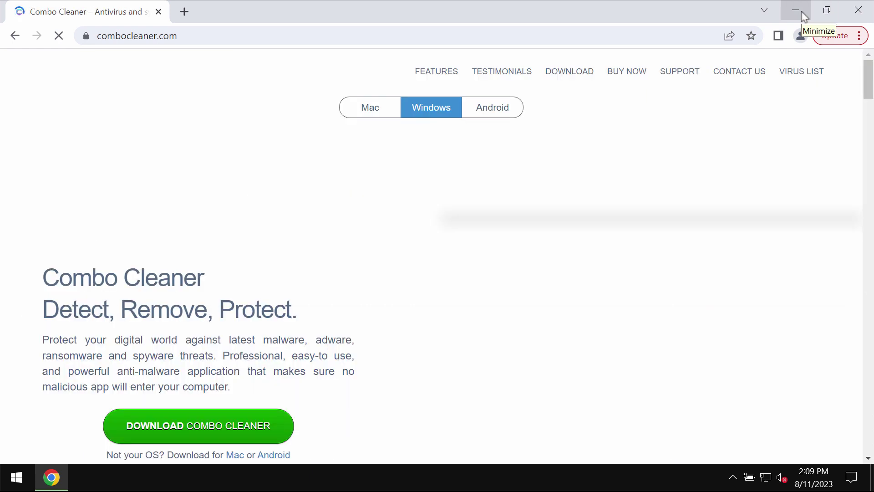
click(803, 14)
click(30, 272)
Launch Combo Cleaner from its desktop shortcut to reach the Dashboard with Quick Scan selected.
double_click(29, 264)
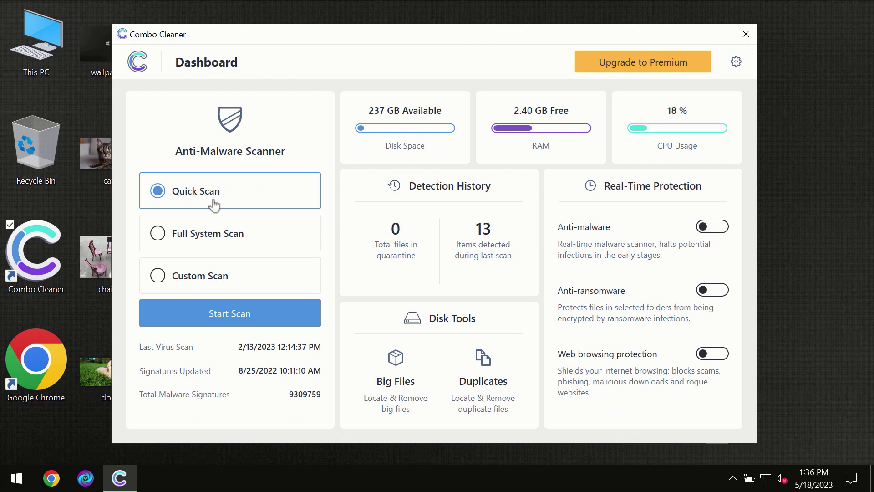
Start a Quick Scan from the Combo Cleaner Dashboard.
click(224, 318)
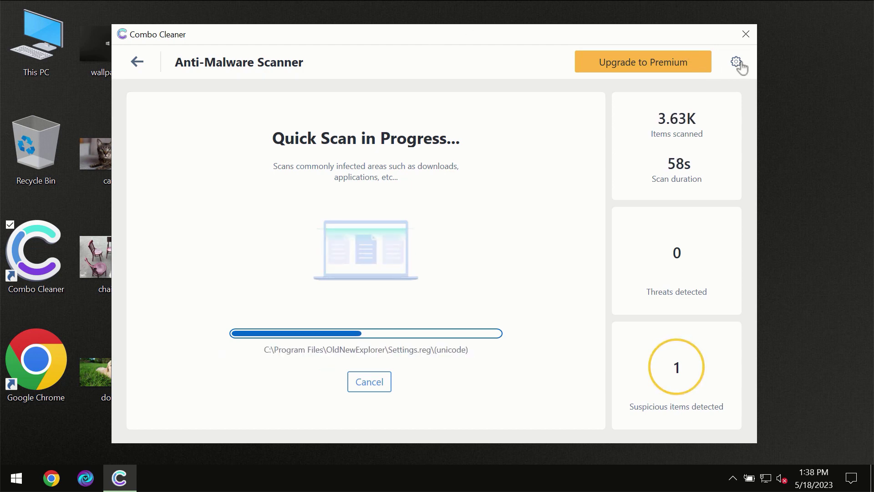
View the Anti-Ransomware settings, return to the finished scan, and open the Premium upgrade offer.
click(737, 63)
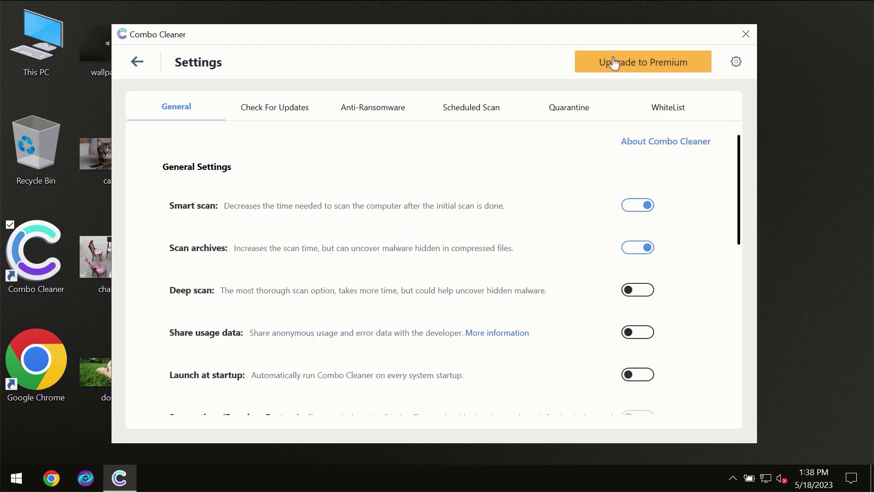
click(368, 115)
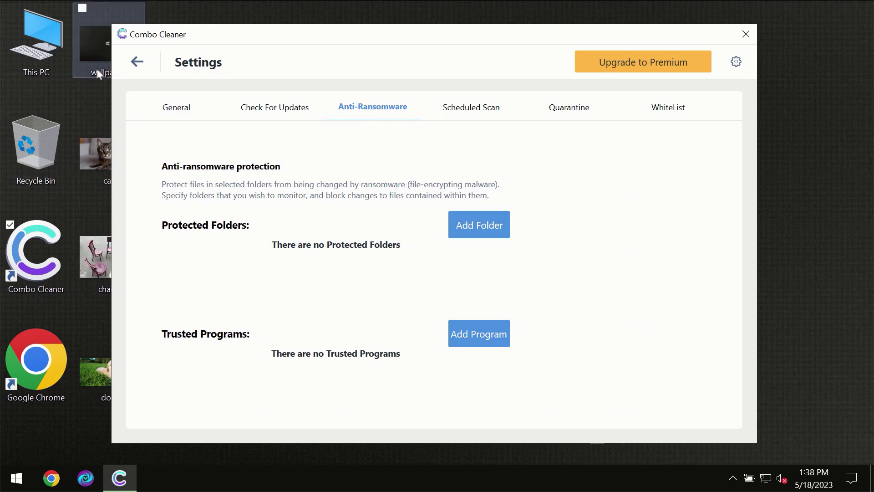
click(138, 64)
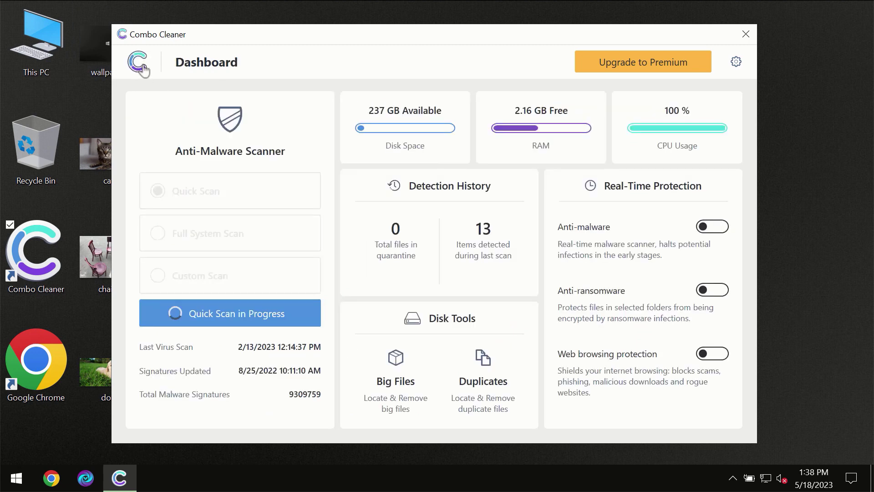
click(251, 319)
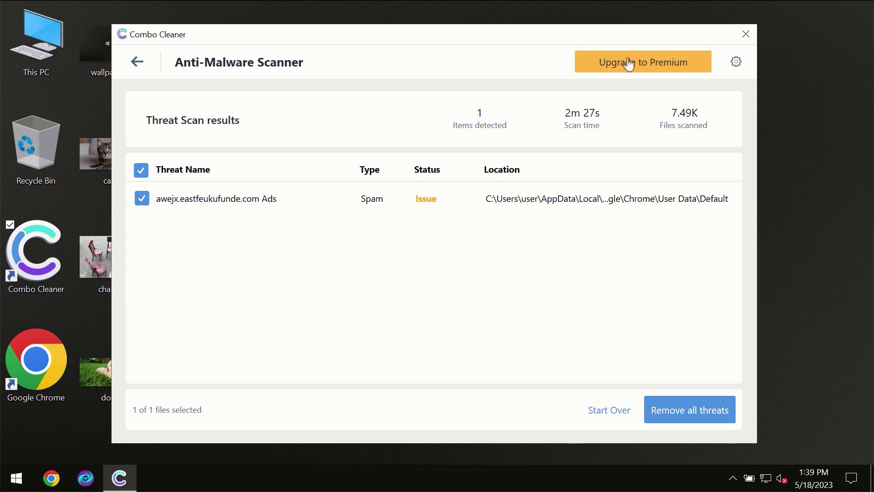
click(629, 64)
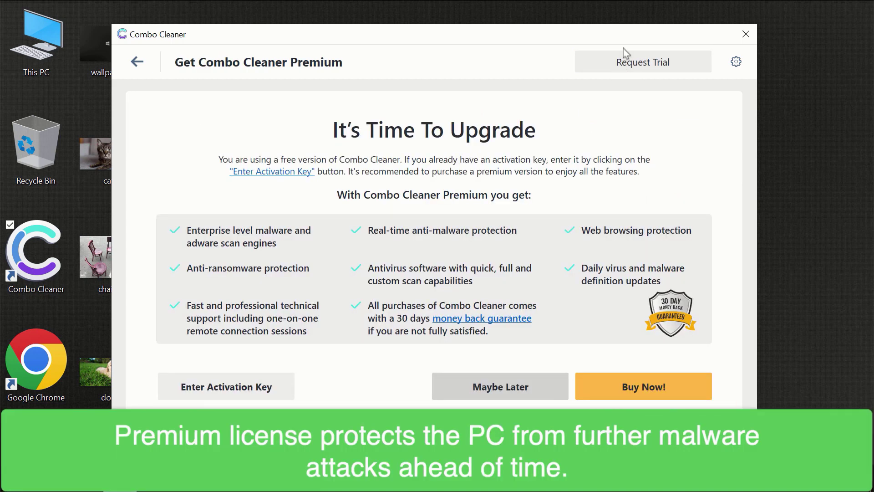